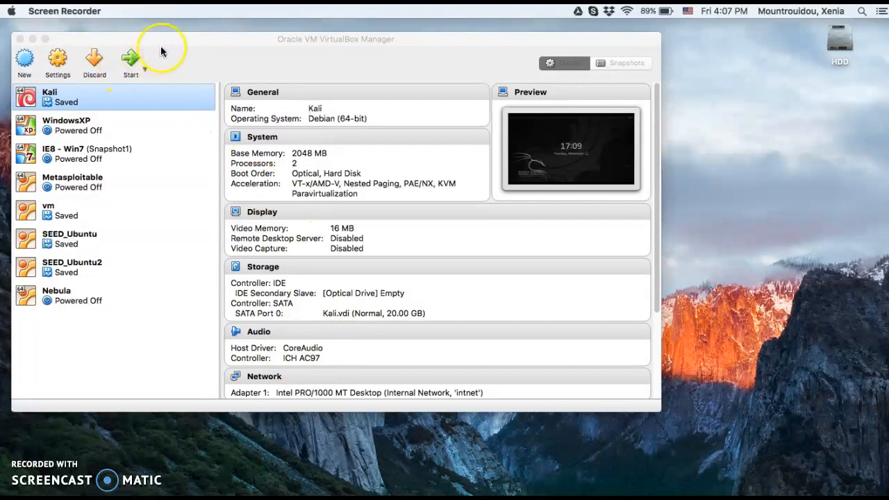
- Open the Kali virtual machine's settings and review its general Basic, Advanced, Description and Encryption options
{"action": "left_click", "coordinate": [207, 67]}
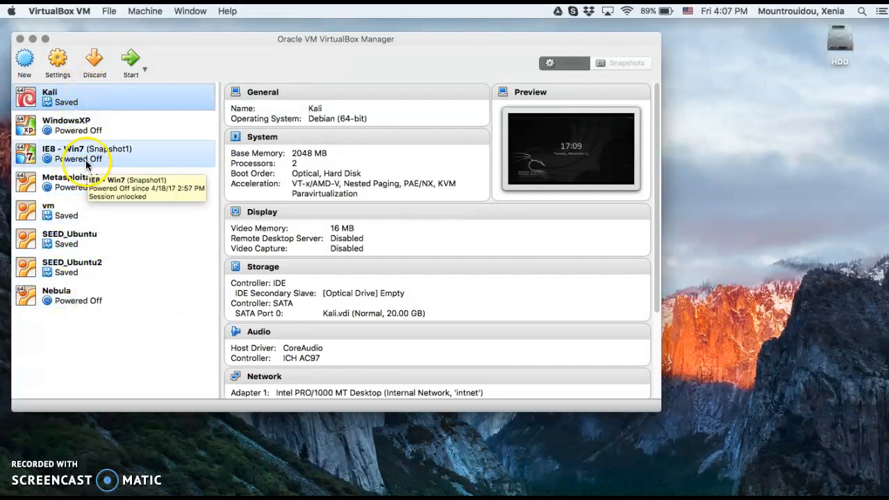
{"action": "left_click", "coordinate": [96, 109]}
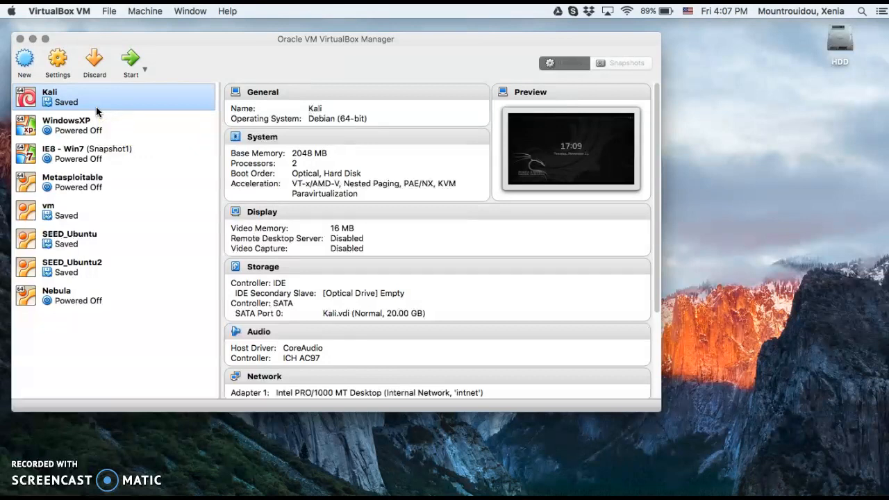
{"action": "left_click", "coordinate": [67, 107]}
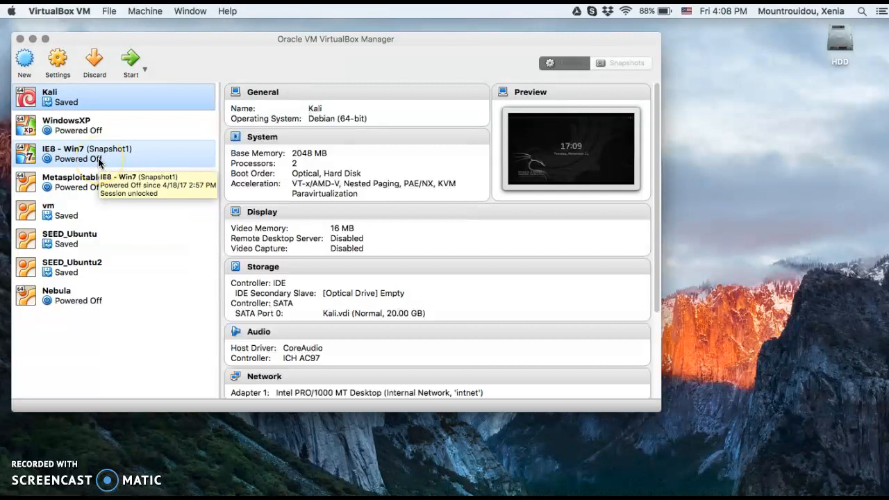
{"action": "left_click", "coordinate": [63, 65]}
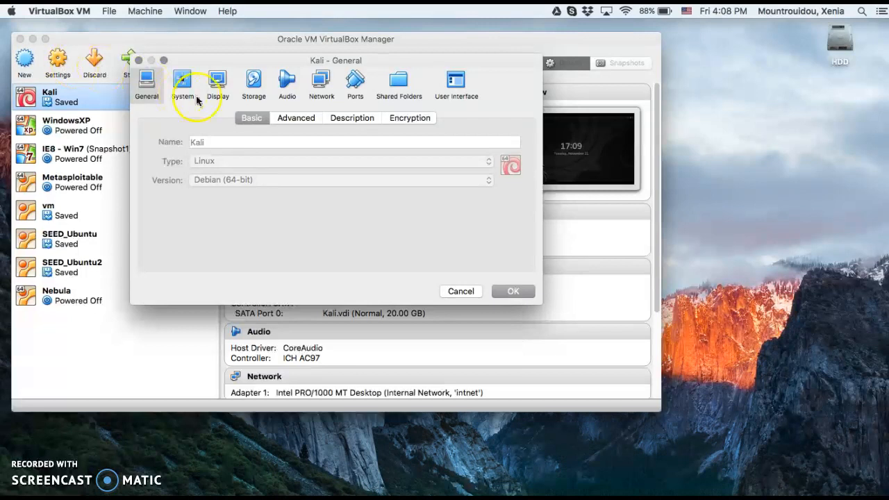
{"action": "left_click", "coordinate": [289, 118]}
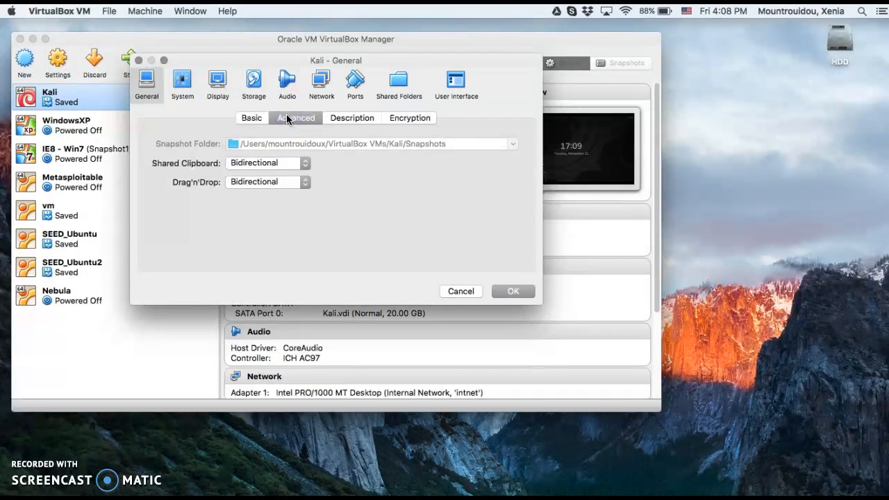
{"action": "left_click", "coordinate": [337, 117]}
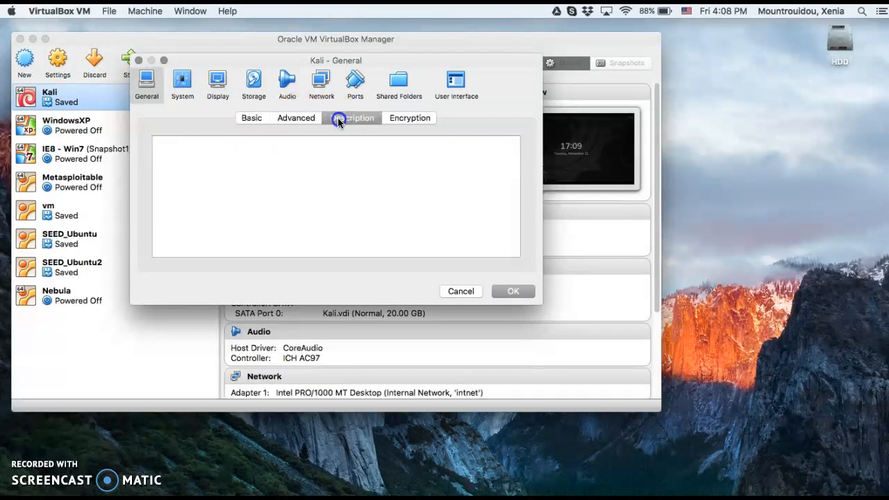
{"action": "left_click", "coordinate": [406, 118]}
- Review Kali's System, Display, Storage and Network settings, and close the settings dialog
{"action": "left_click", "coordinate": [179, 91]}
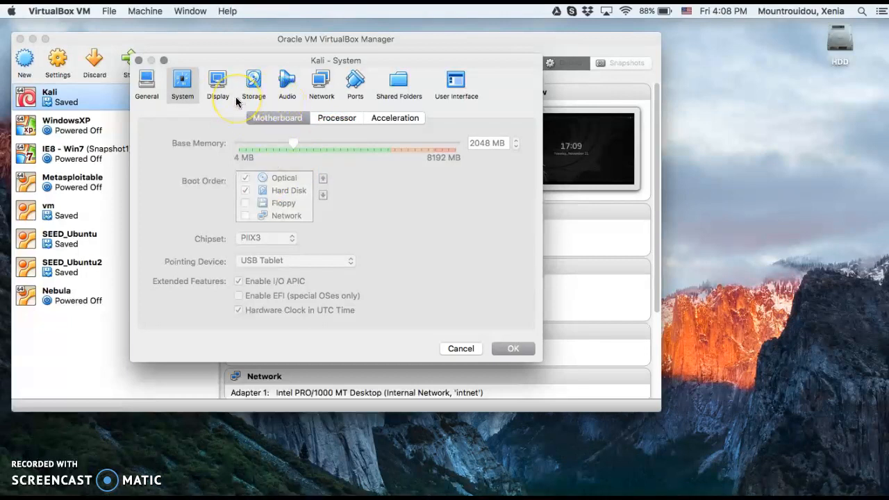
{"action": "left_click", "coordinate": [214, 83]}
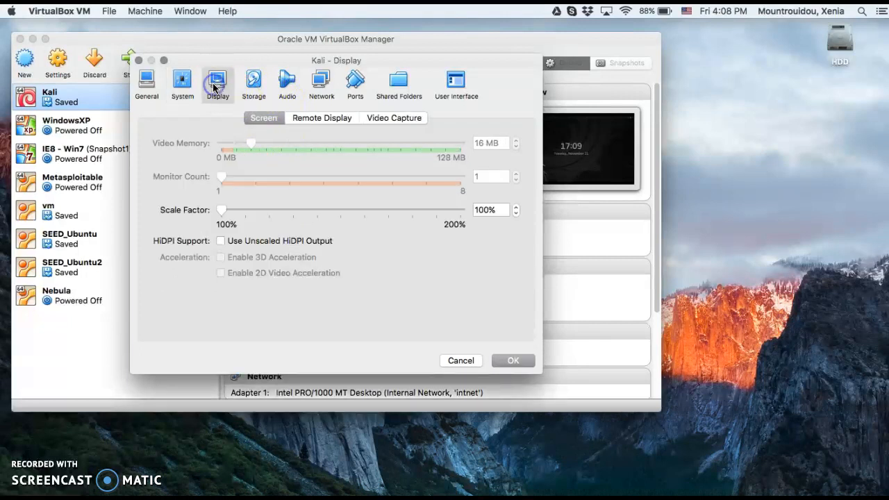
{"action": "left_click", "coordinate": [257, 83]}
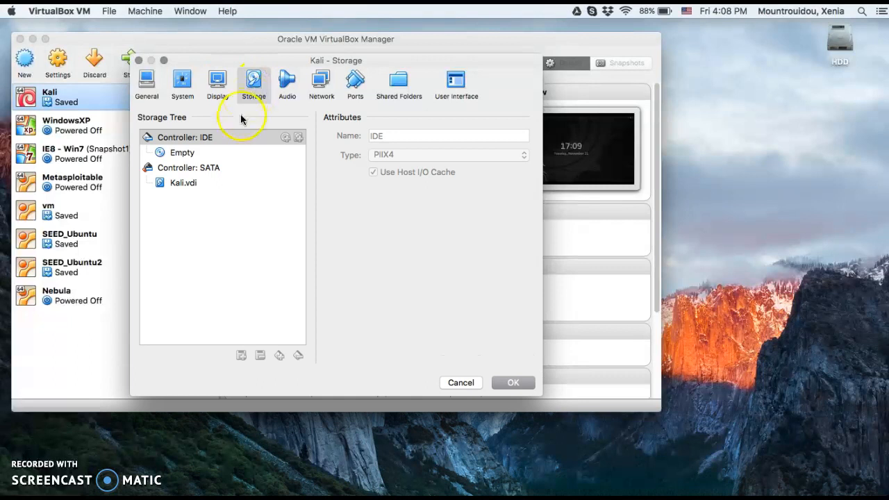
{"action": "left_click", "coordinate": [321, 87]}
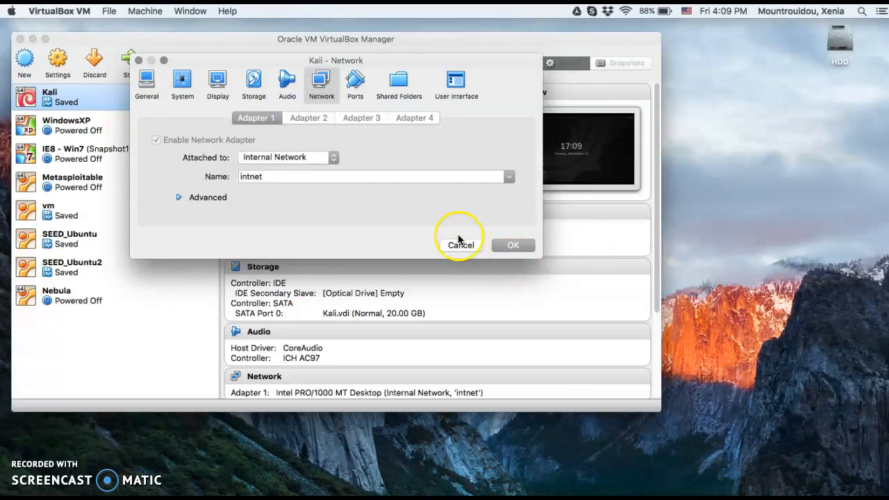
{"action": "left_click", "coordinate": [509, 247]}
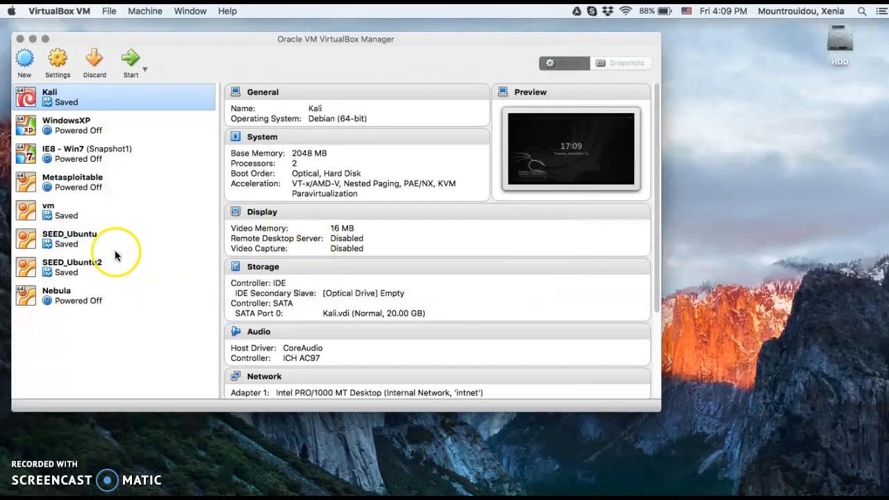
- Start the Metasploitable virtual machine and check which network its first adapter is attached to
{"action": "double_click", "coordinate": [81, 182]}
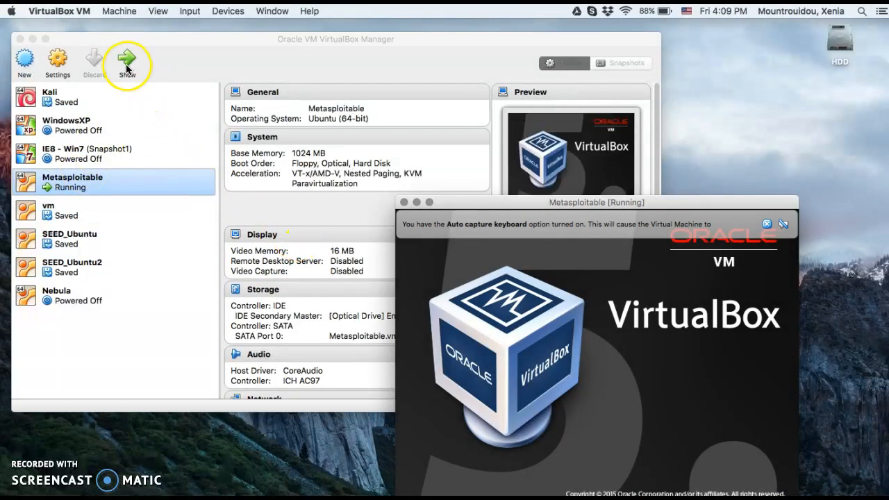
{"action": "left_click", "coordinate": [57, 61]}
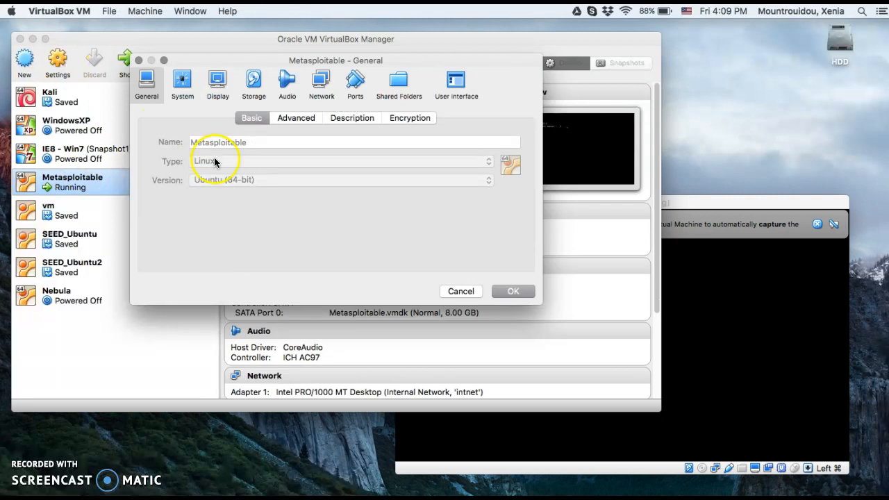
{"action": "left_click", "coordinate": [321, 83]}
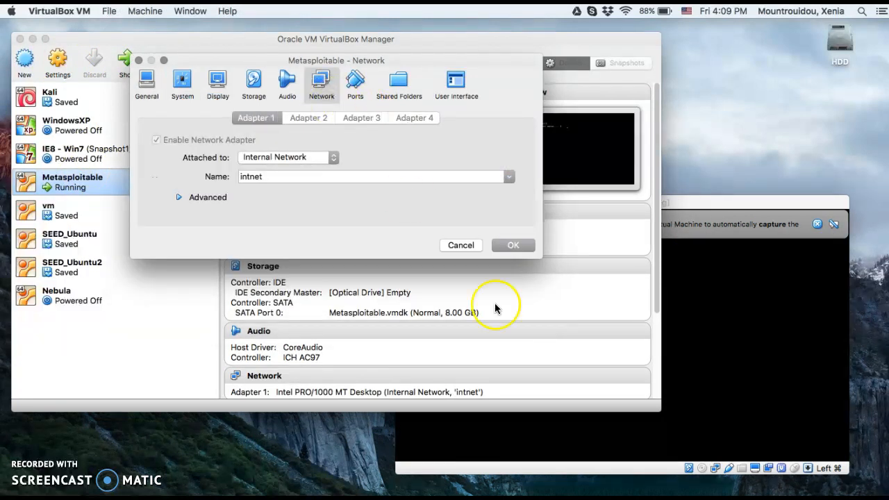
{"action": "left_click", "coordinate": [472, 242]}
- Bring the running Metasploitable window to the front, reposition it so its console is fully visible, and dismiss its notices
{"action": "left_click", "coordinate": [743, 218]}
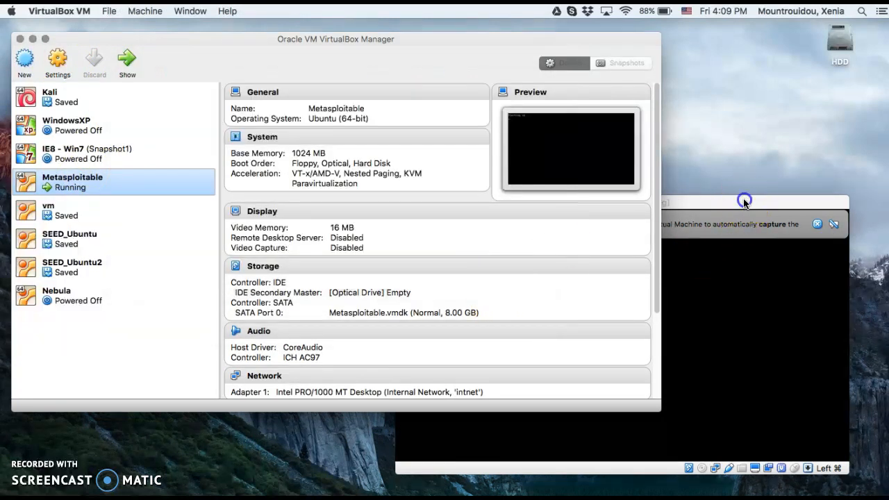
{"action": "left_click", "coordinate": [714, 271]}
{"action": "left_click_drag", "start_coordinate": [754, 202], "coordinate": [788, 229]}
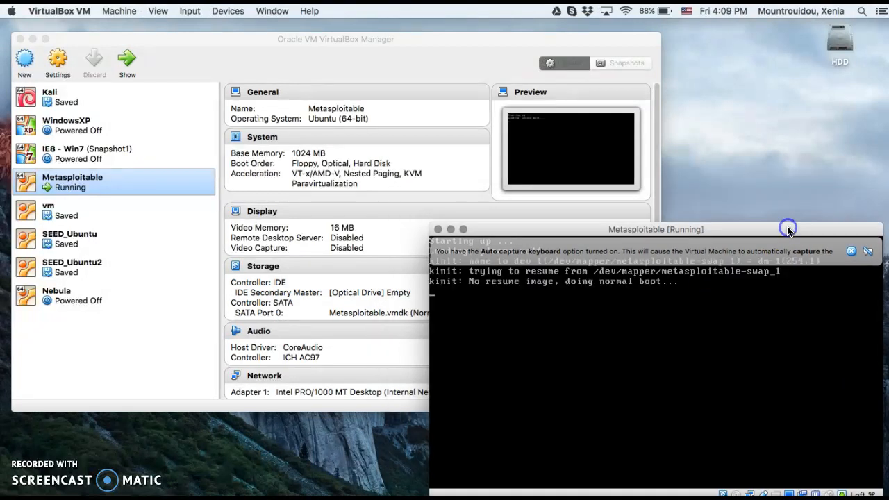
{"action": "left_click", "coordinate": [852, 250]}
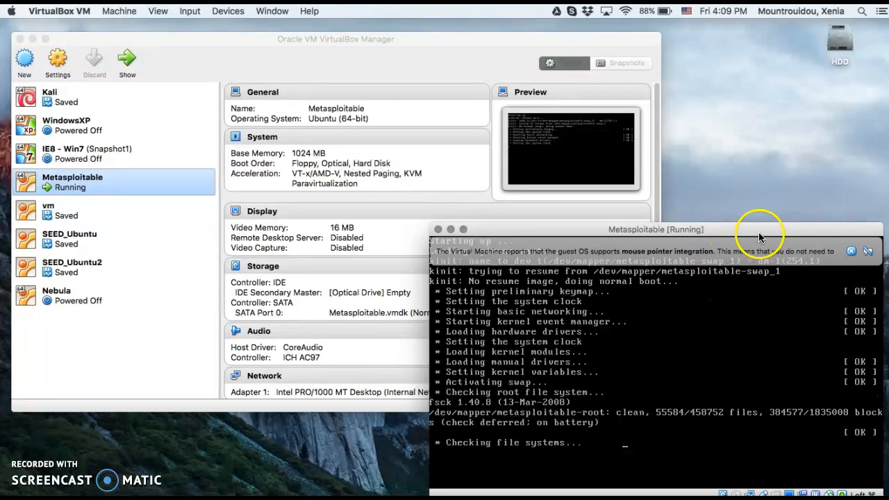
{"action": "left_click_drag", "start_coordinate": [758, 231], "coordinate": [754, 221]}
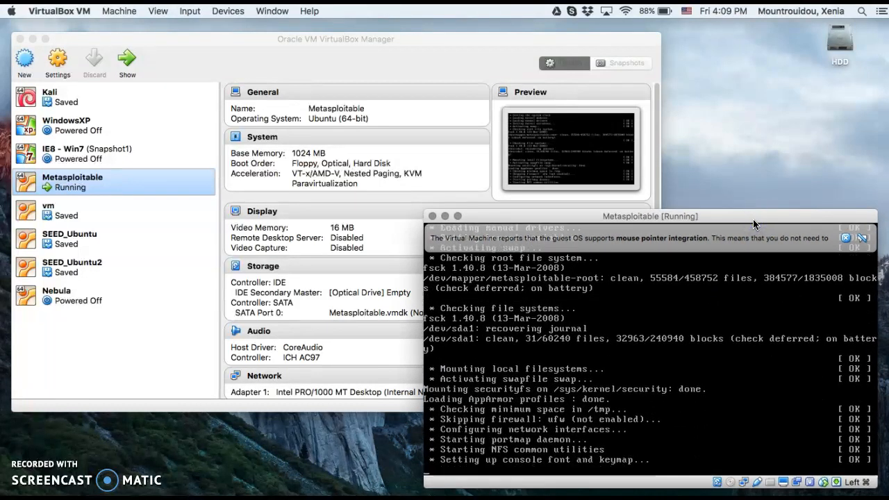
{"action": "left_click", "coordinate": [845, 238]}
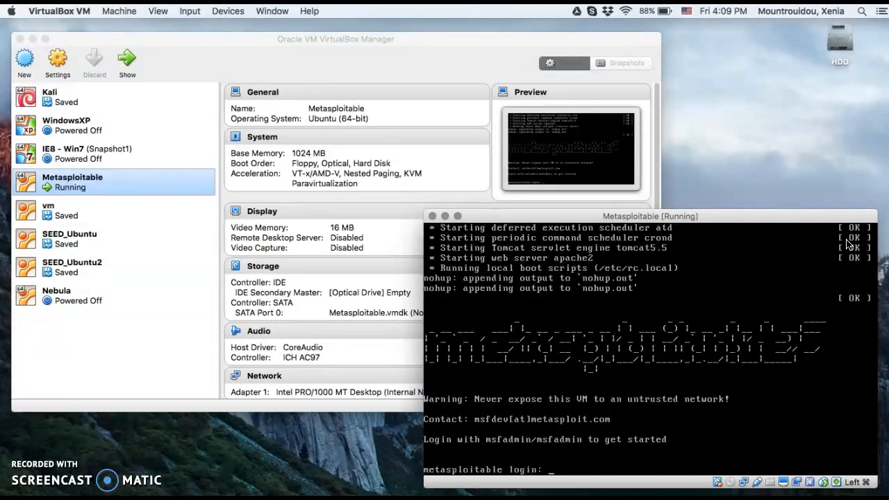
- Log in to the Metasploitable console with the default admin username and the account password
{"action": "type", "text": "msf"}
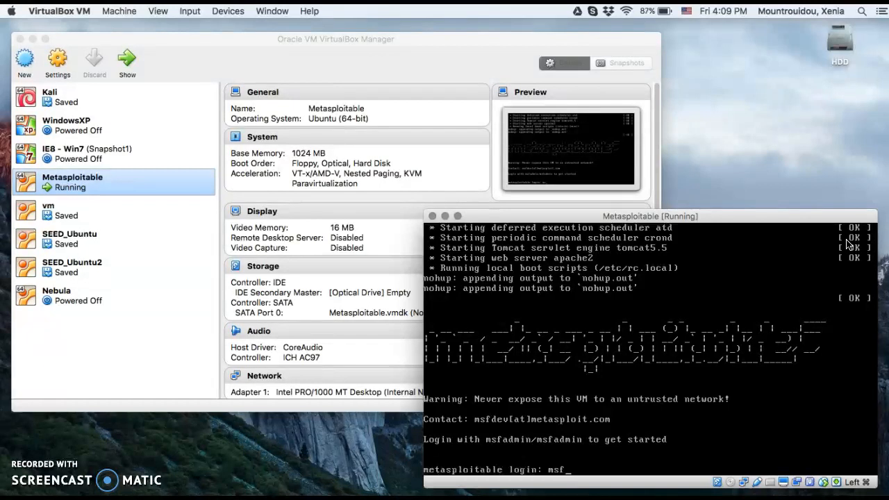
{"action": "type", "text": "admin"}
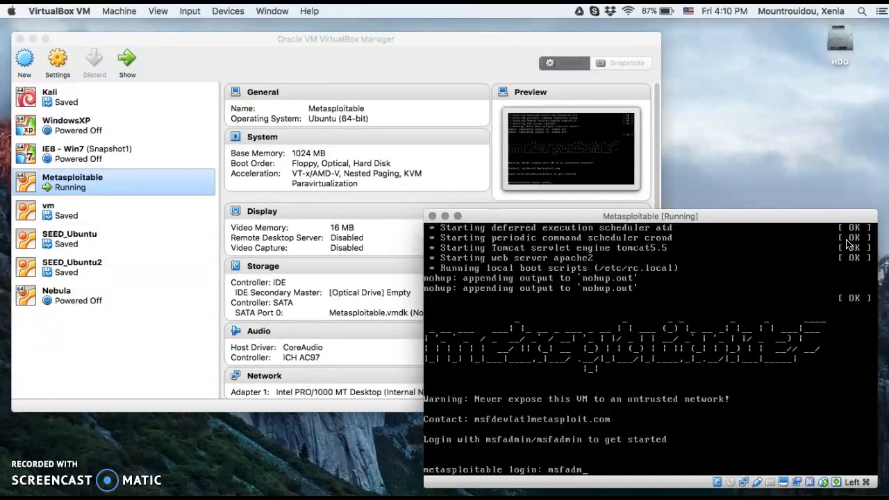
{"action": "key", "text": "Return"}
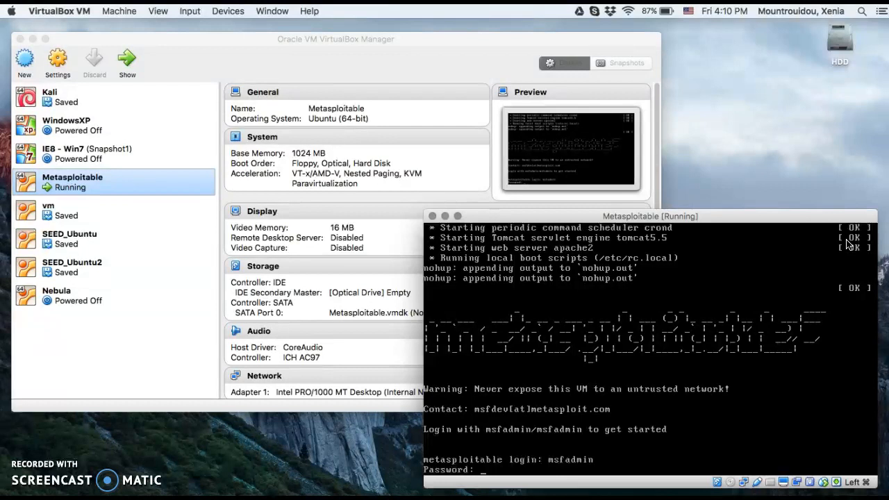
{"action": "key", "text": "Return"}
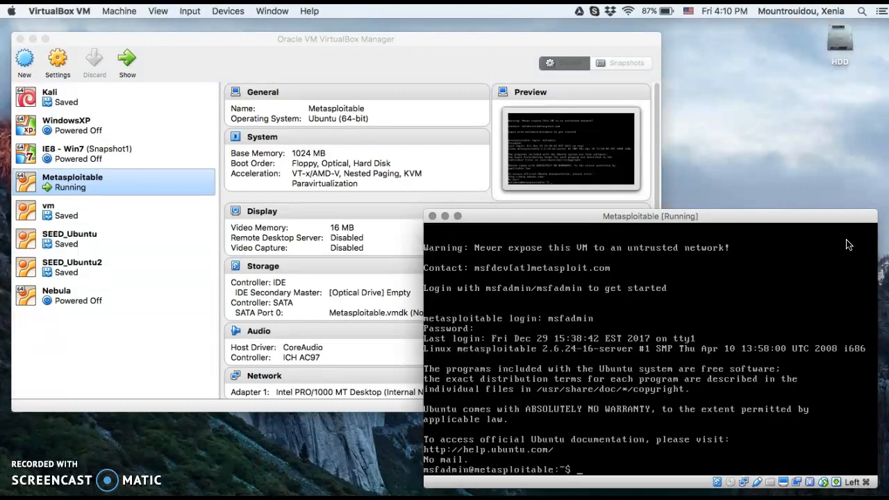
- Start the saved Kali virtual machine and dismiss its keyboard capture notice
{"action": "left_click", "coordinate": [44, 99]}
{"action": "left_click", "coordinate": [129, 63]}
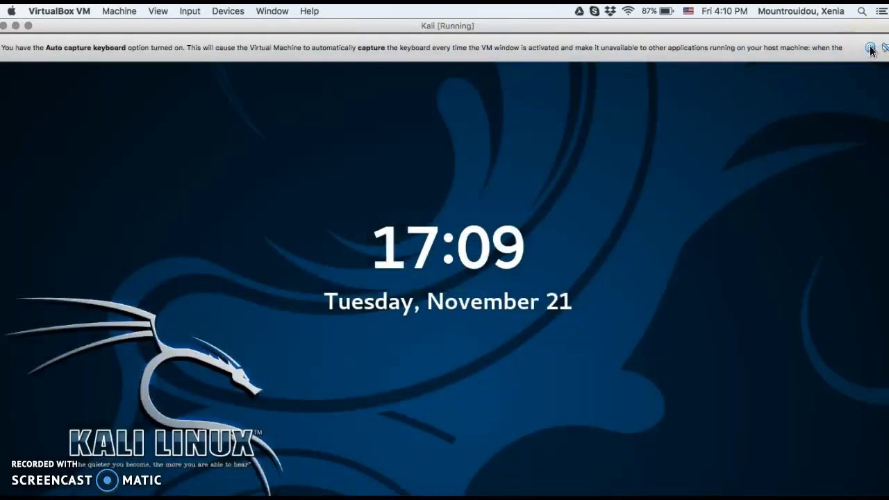
{"action": "left_click", "coordinate": [871, 48]}
- Unlock the Kali root session by entering the account password
{"action": "left_click", "coordinate": [484, 286]}
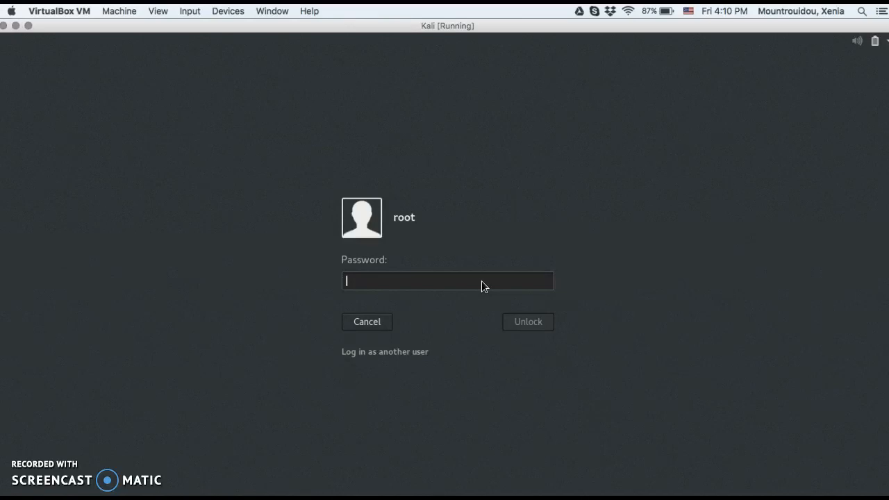
{"action": "type", "text": "••••••••"}
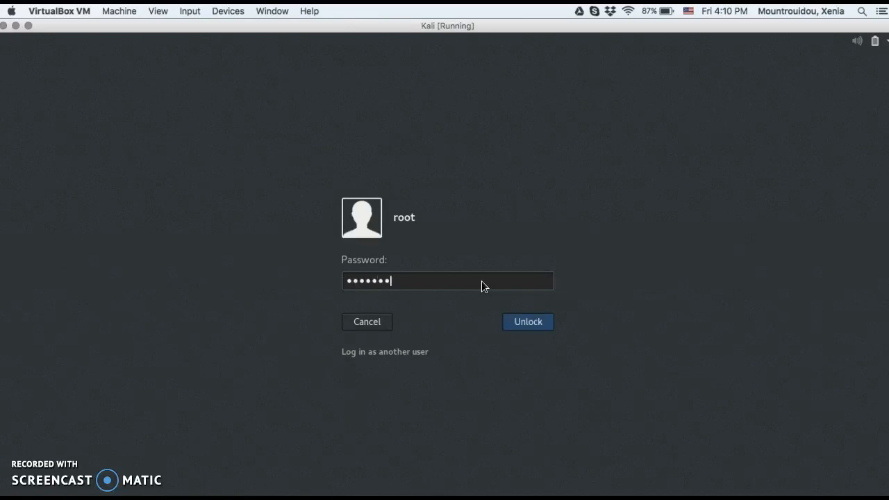
{"action": "key", "text": "Return"}
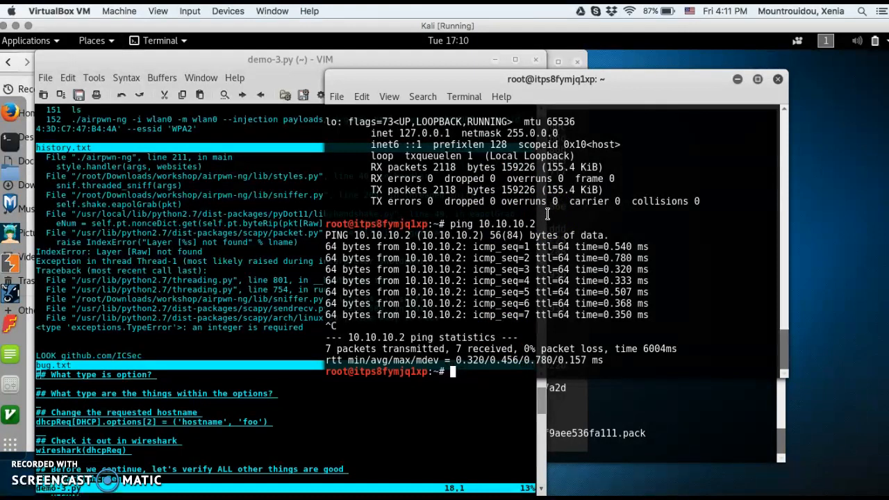
{"action": "left_click", "coordinate": [746, 490]}
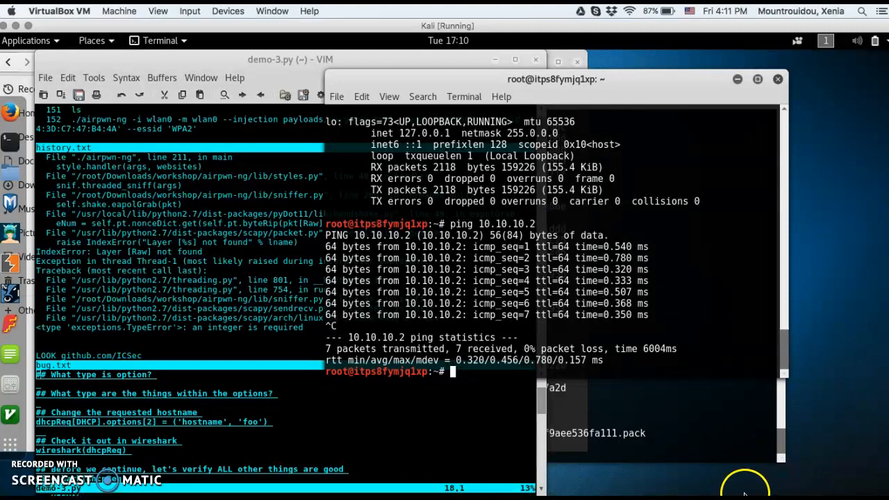
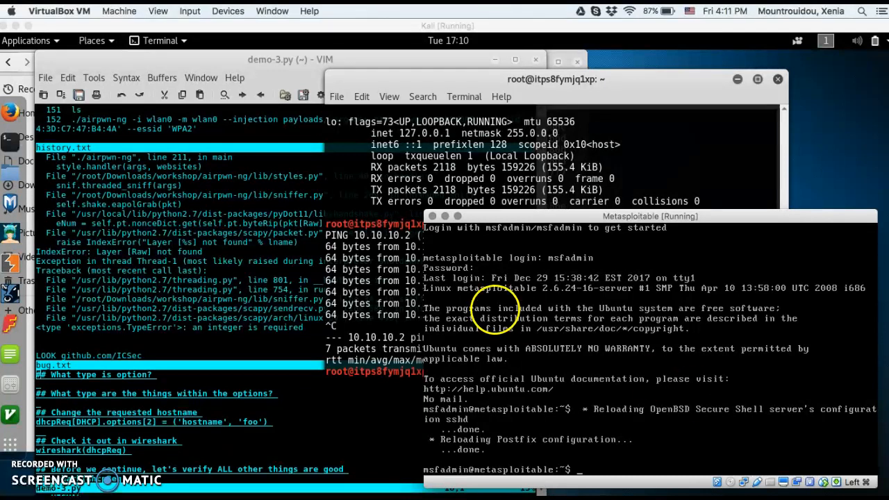
- Bring the Kali virtual machine to the front and minimize its demo-3.py VIM window
{"action": "left_click", "coordinate": [445, 115]}
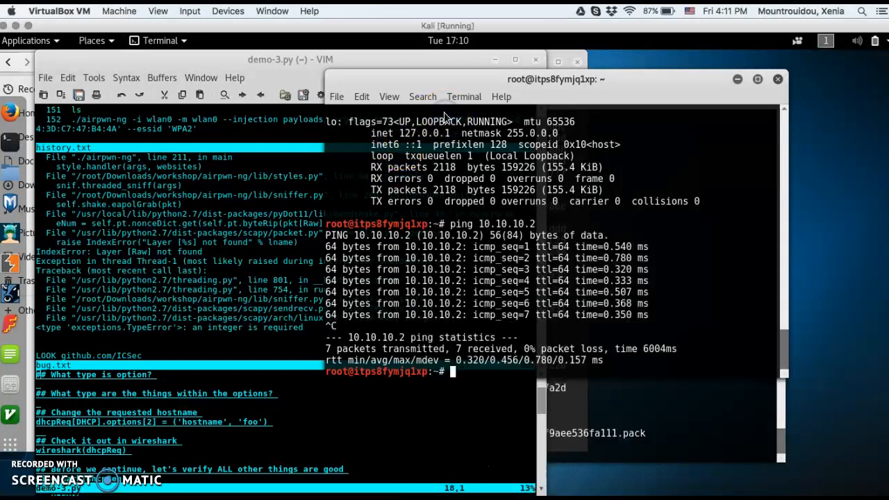
{"action": "left_click", "coordinate": [494, 60]}
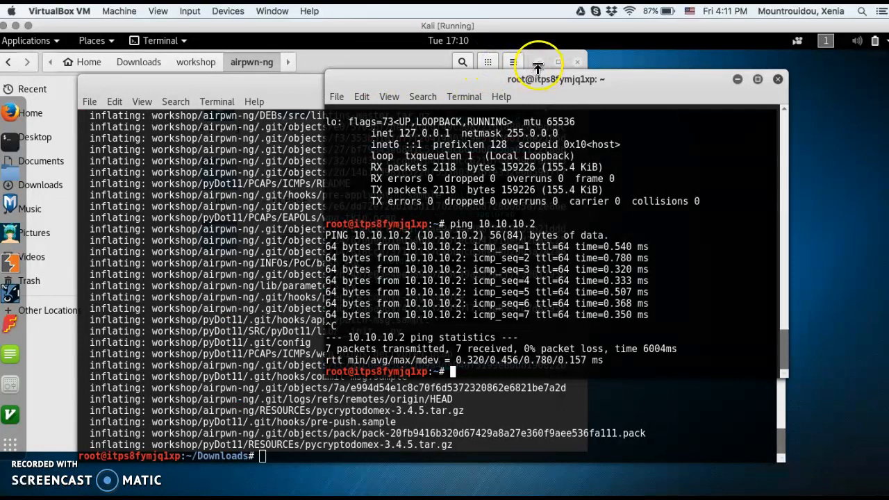
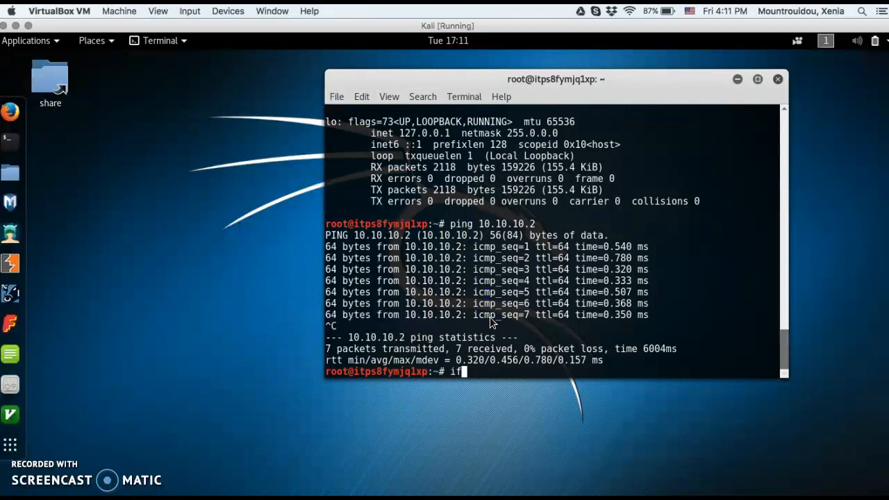
- Run ifconfig in the Kali terminal and in the Metasploitable virtual machine to check their network interfaces
{"action": "type", "text": "config"}
{"action": "key", "text": "Return"}
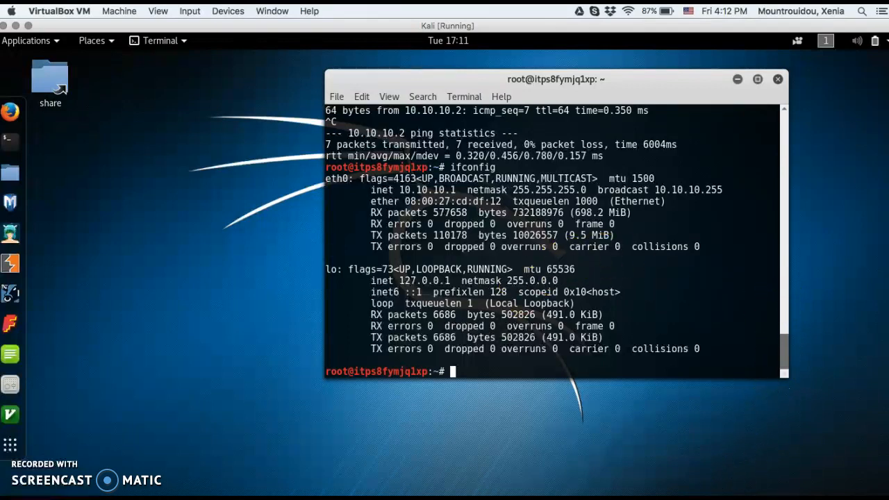
{"action": "left_click", "coordinate": [719, 497]}
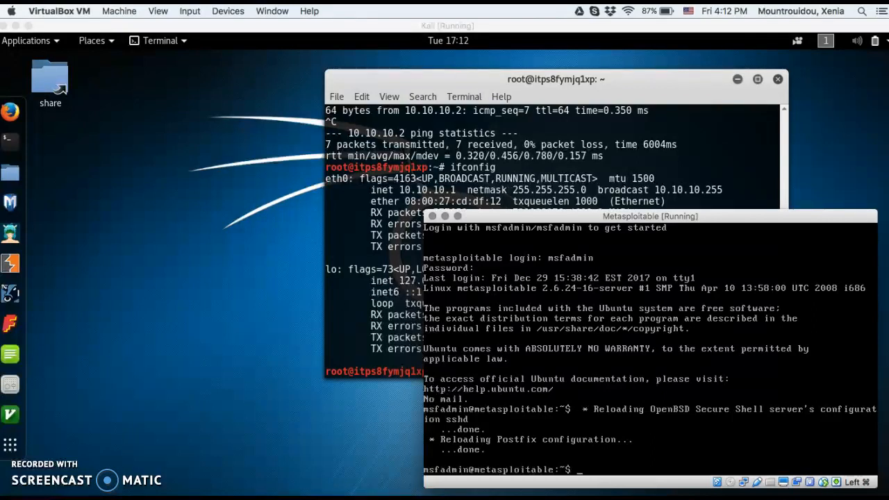
{"action": "type", "text": "ifconfig"}
{"action": "key", "text": "Return"}
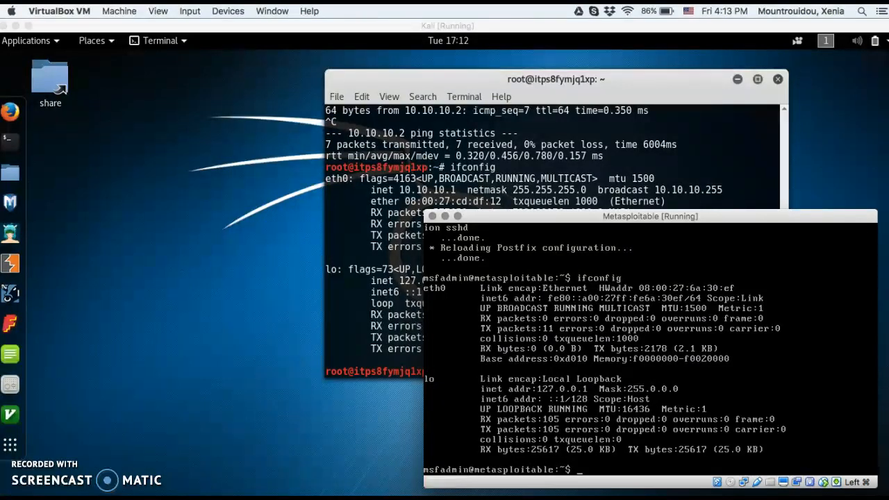
- Try to open a manual page for "infoconfig" in the Metasploitable console
{"action": "type", "text": "sudo"}
{"action": "key", "text": "BackSpace"}
{"action": "key", "text": "BackSpace"}
{"action": "key", "text": "BackSpace"}
{"action": "key", "text": "BackSpace"}
{"action": "key", "text": "BackSpace"}
{"action": "type", "text": "man infoconfig"}
{"action": "key", "text": "Return"}
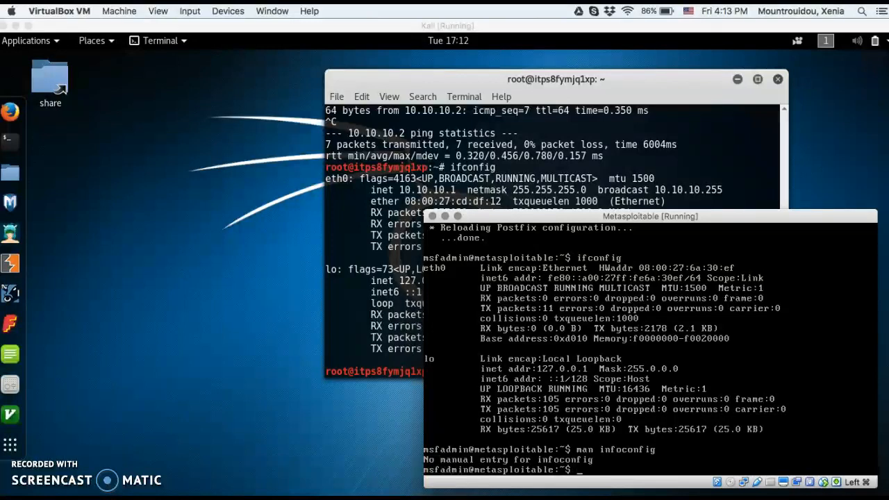
- Open the ifconfig manual page in Metasploitable, check the command syntax and close the page
{"action": "type", "text": "man ifconfig"}
{"action": "key", "text": "Return"}
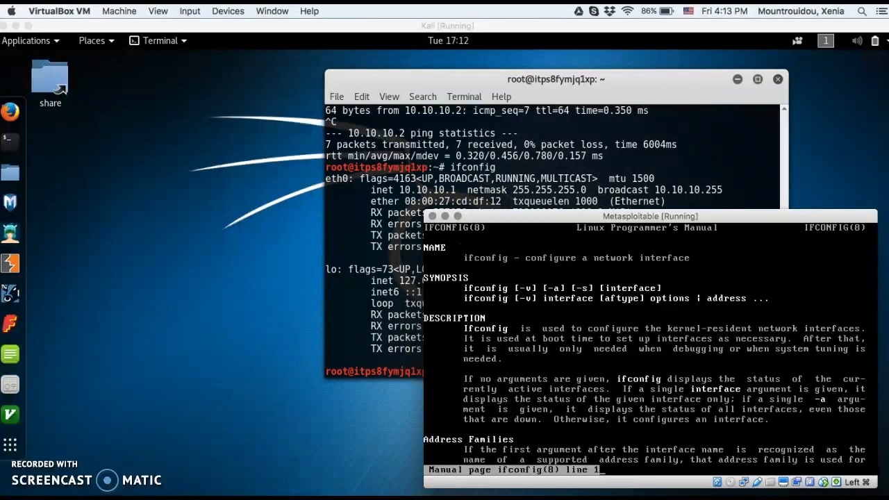
{"action": "key", "text": "q"}
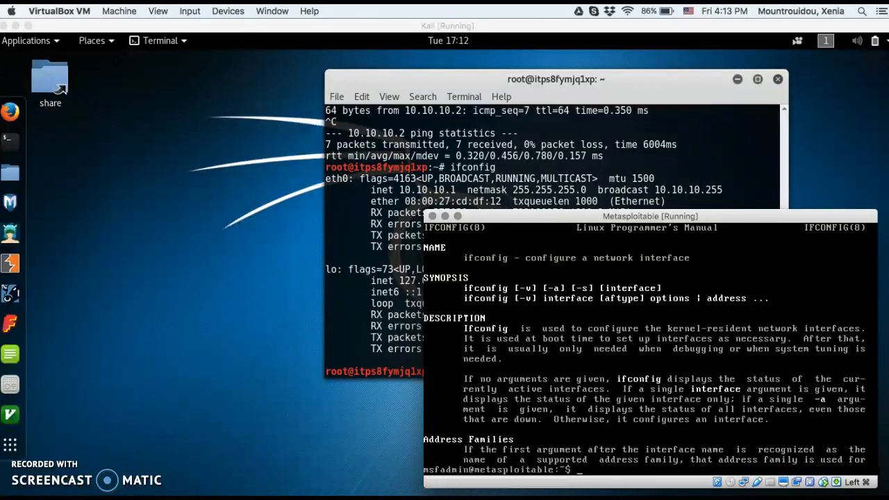
- Assign Metasploitable's eth0 the address 10.10.10.2 with netmask 255.255.255.0 using sudo ifconfig, entering the sudo password
{"action": "type", "text": "sudo ifconfig 10."}
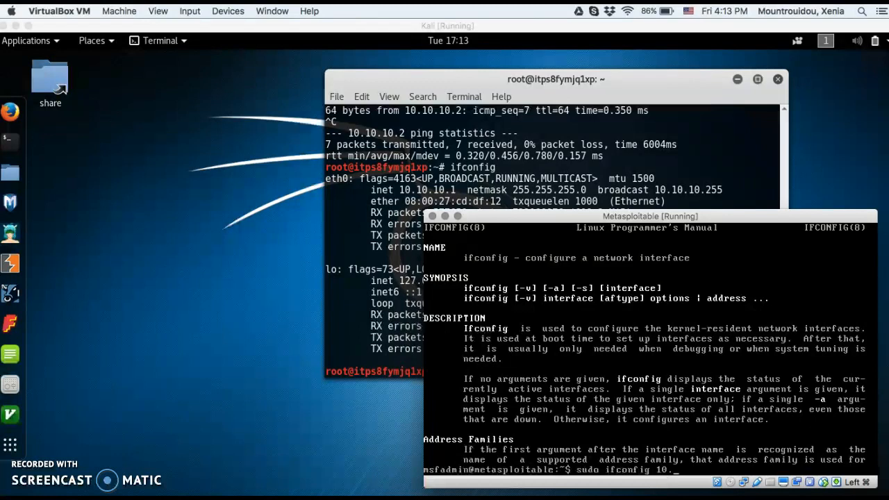
{"action": "type", "text": "10.10.2"}
{"action": "key", "text": "Left"}
{"action": "key", "text": "Left"}
{"action": "key", "text": "Left"}
{"action": "key", "text": "Left"}
{"action": "key", "text": "Left"}
{"action": "key", "text": "Left"}
{"action": "key", "text": "Left"}
{"action": "key", "text": "Left"}
{"action": "key", "text": "Left"}
{"action": "key", "text": "Left"}
{"action": "key", "text": "Left"}
{"action": "key", "text": "Left"}
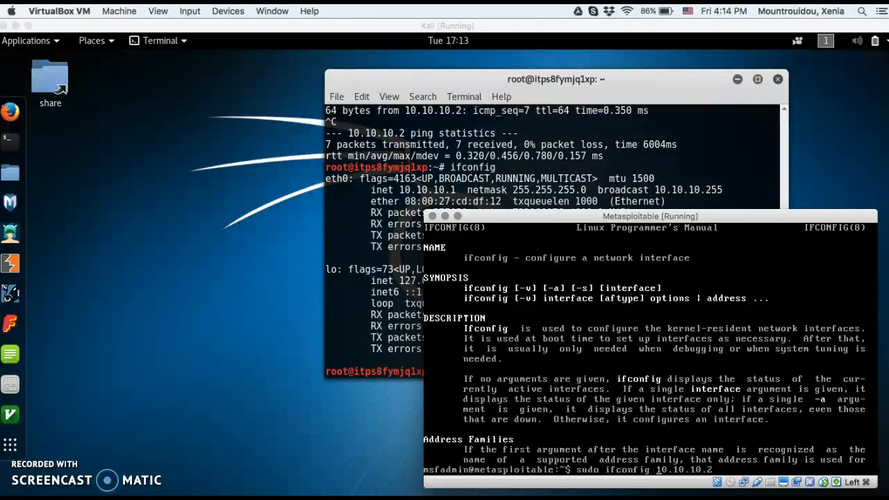
{"action": "type", "text": "eth0"}
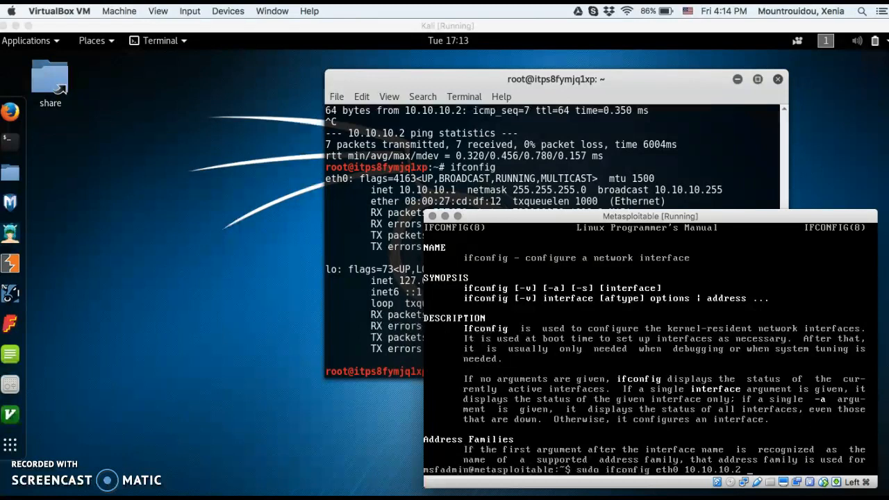
{"action": "type", "text": "netmask 255.255.255.0"}
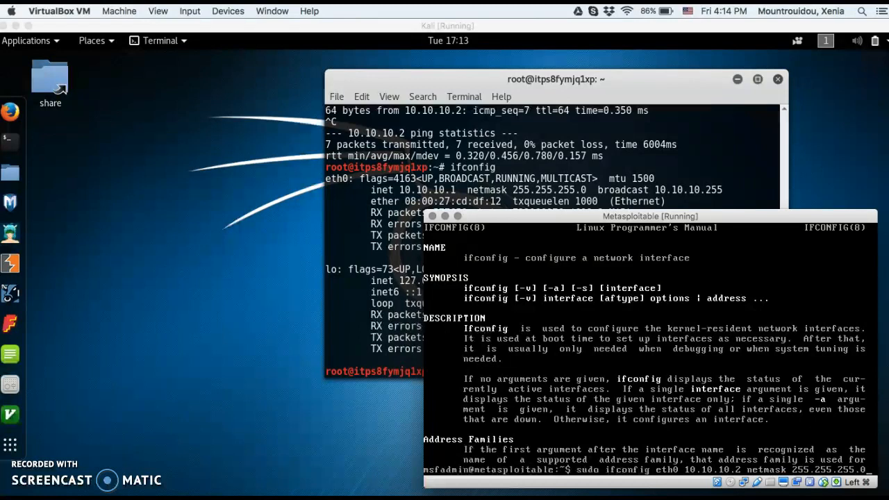
{"action": "key", "text": "Return"}
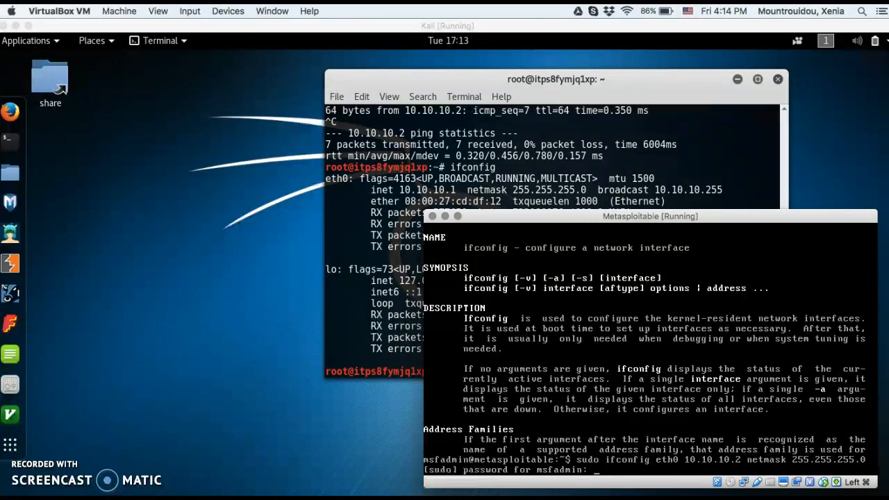
{"action": "key", "text": "Return"}
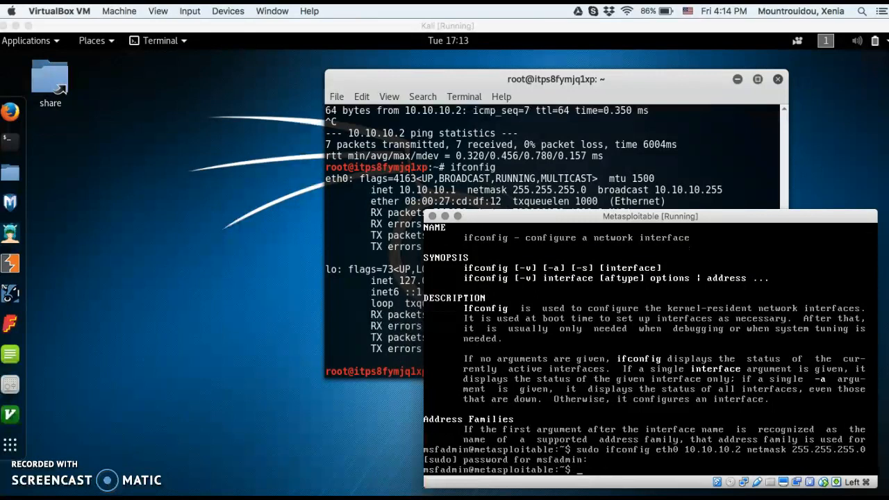
- Run ifconfig again in Metasploitable to check the eth0 address and netmask
{"action": "left_click", "coordinate": [866, 329]}
{"action": "type", "text": "ifconfig"}
{"action": "key", "text": "Return"}
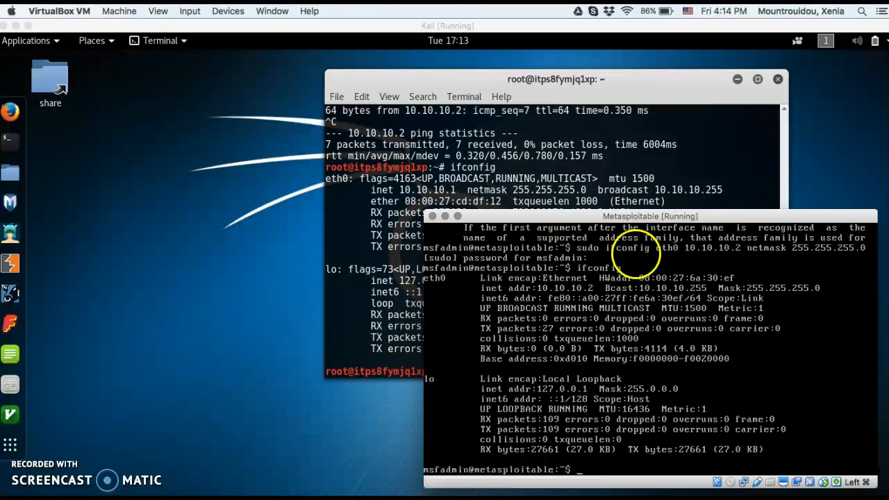
- Switch to the Kali terminal, ping 10.10.10.2 to test the connection to Metasploitable, and stop the ping after several replies
{"action": "left_click", "coordinate": [613, 144]}
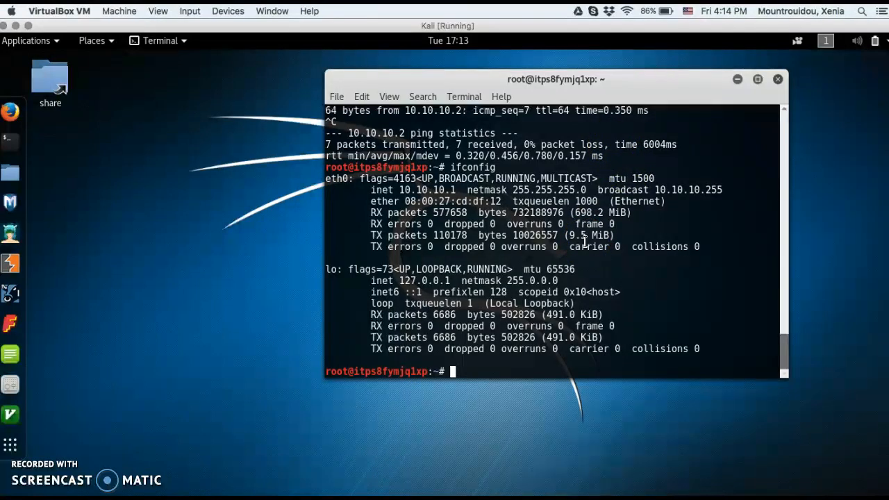
{"action": "type", "text": "ping 10.10.10."}
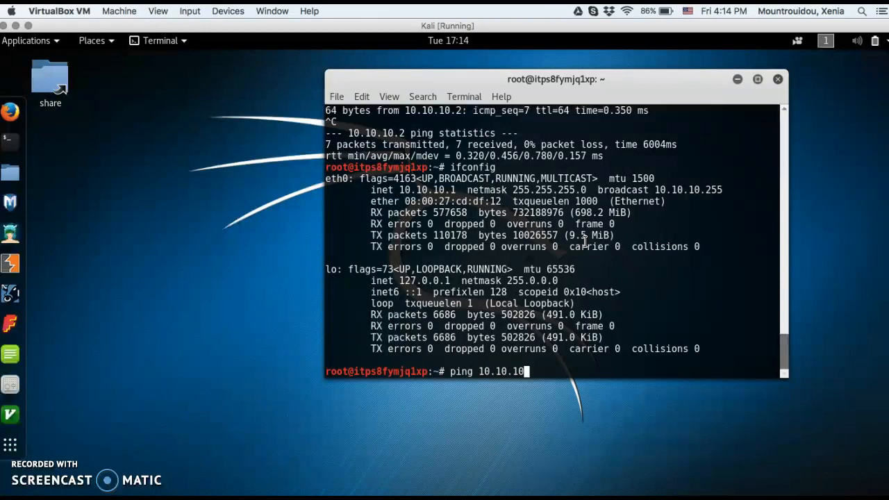
{"action": "type", "text": "2"}
{"action": "key", "text": "Return"}
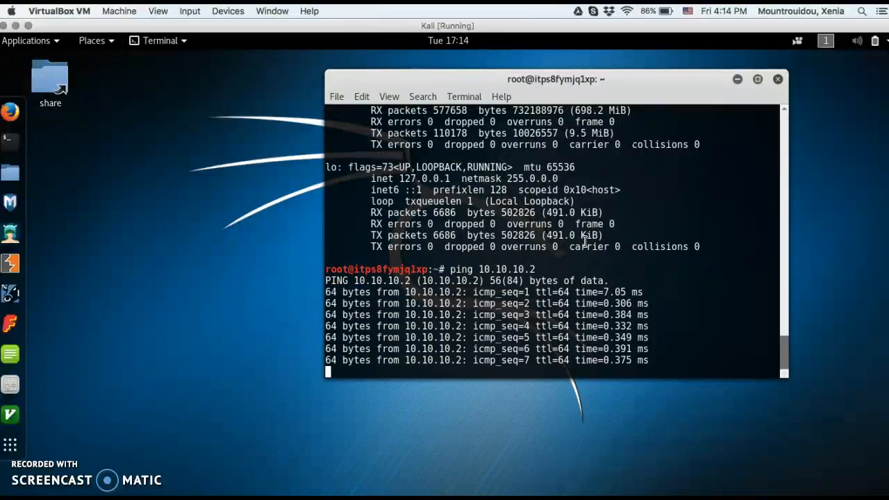
{"action": "key", "text": "ctrl+c"}
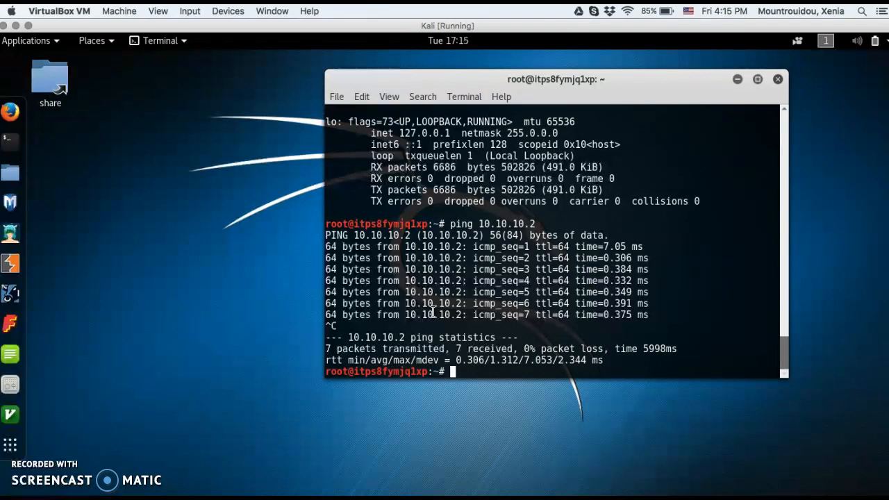
{"action": "left_click", "coordinate": [337, 417]}
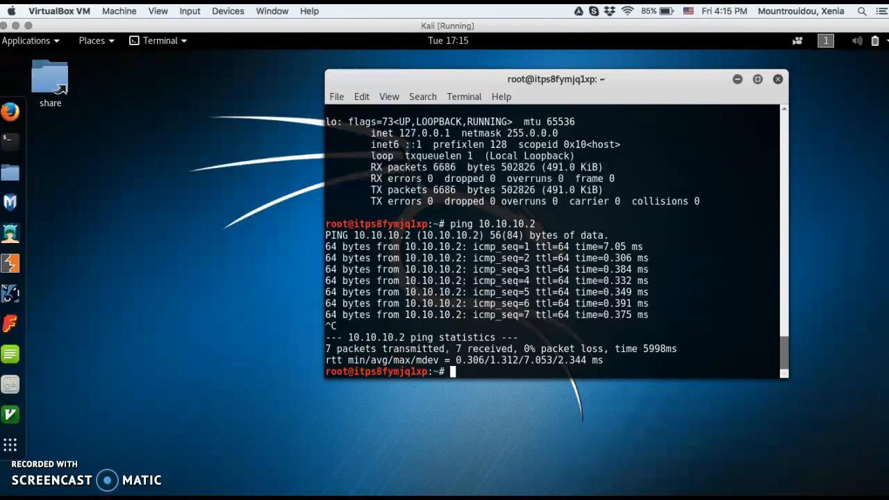